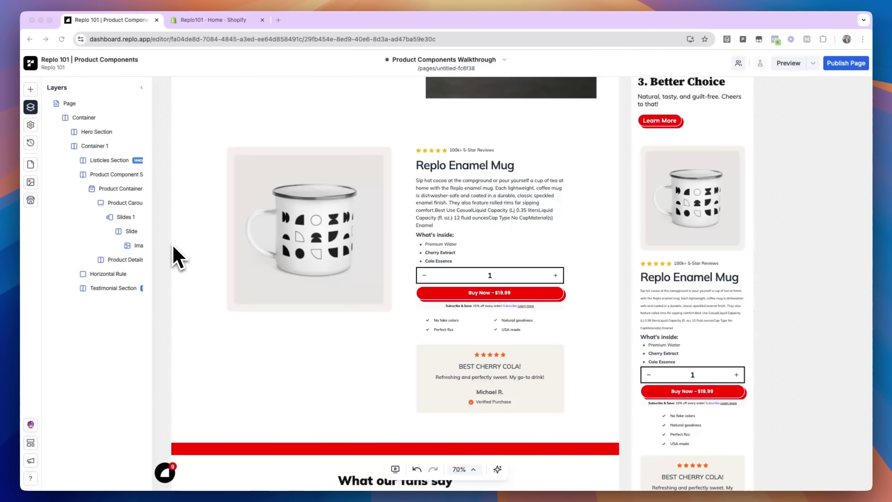
- Select the product container showing the Replo Enamel Mug to view its Config settings
{"action": "scroll", "coordinate": [175, 256], "scroll_direction": "right", "scroll_amount": 1}
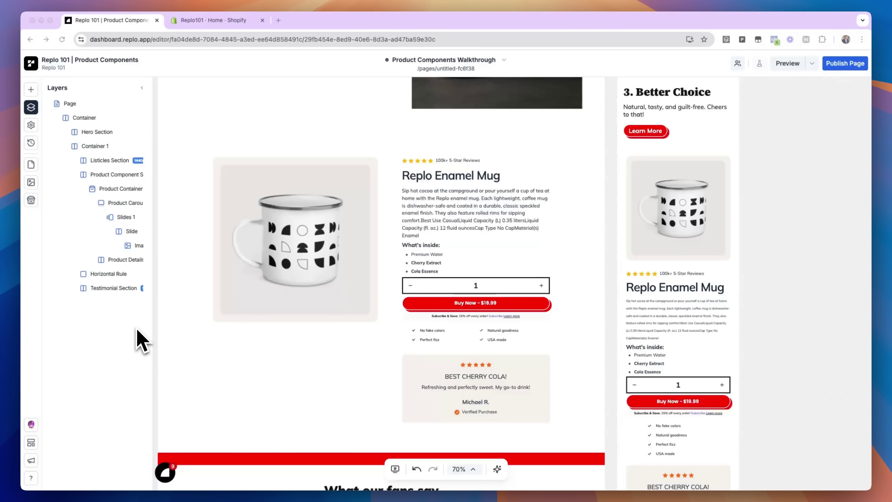
{"action": "left_click", "coordinate": [197, 273]}
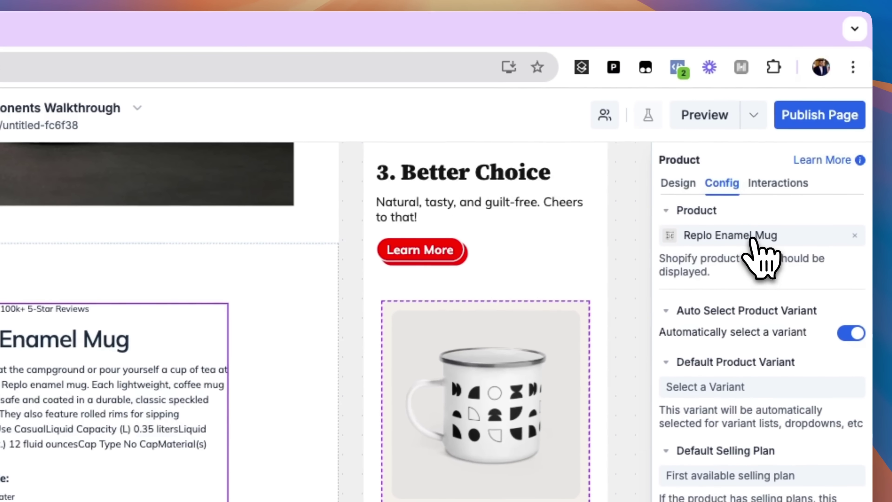
- Link the product box to the Online Store product Repelo 201 | Product Components
{"action": "left_click", "coordinate": [752, 240]}
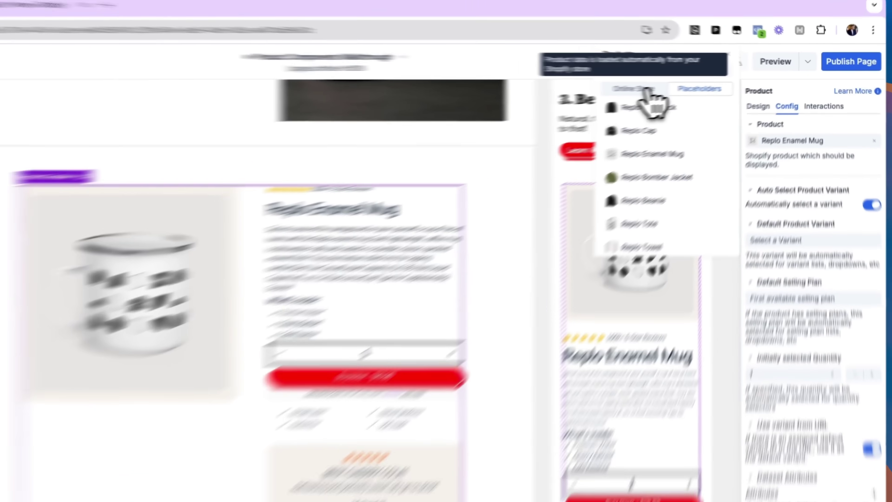
{"action": "left_click", "coordinate": [686, 85]}
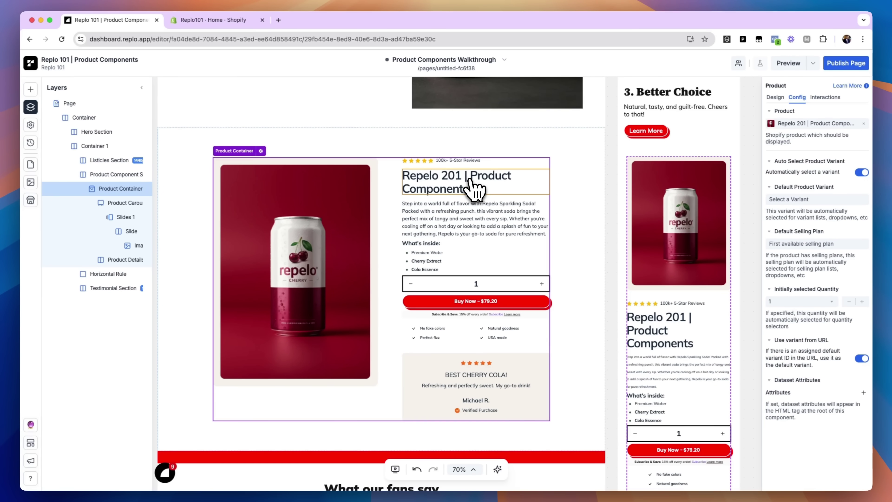
- In Shopify admin, shorten the product title 'Repelo 201 | Product Components' to 'Repelo 201' and save
{"action": "left_click", "coordinate": [226, 21]}
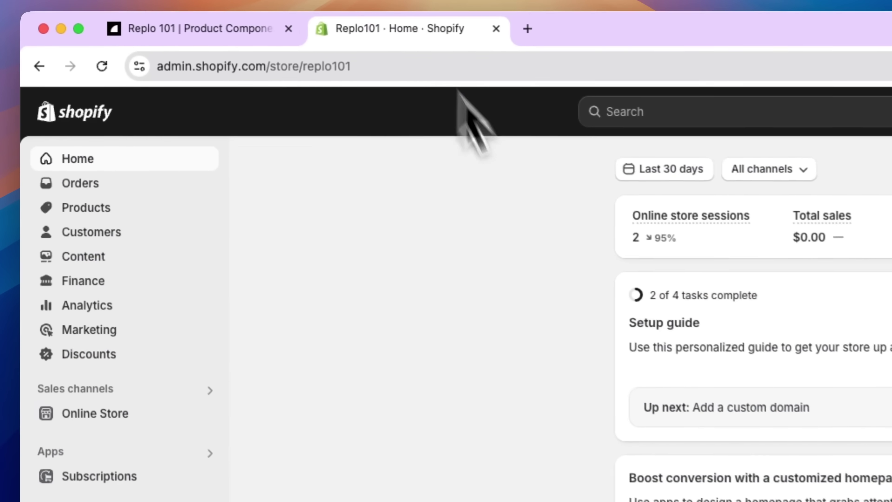
{"action": "left_click", "coordinate": [79, 179]}
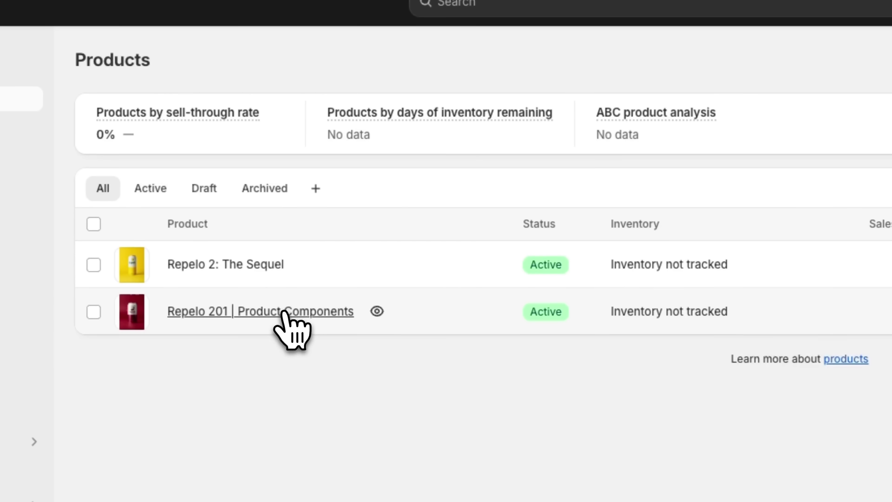
{"action": "left_click", "coordinate": [290, 312]}
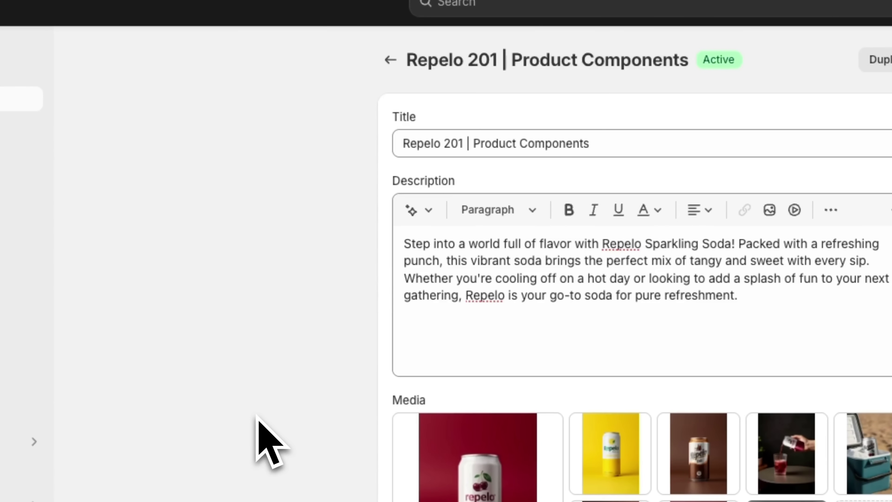
{"action": "left_click", "coordinate": [599, 145]}
{"action": "left_click_drag", "start_coordinate": [600, 144], "coordinate": [471, 145]}
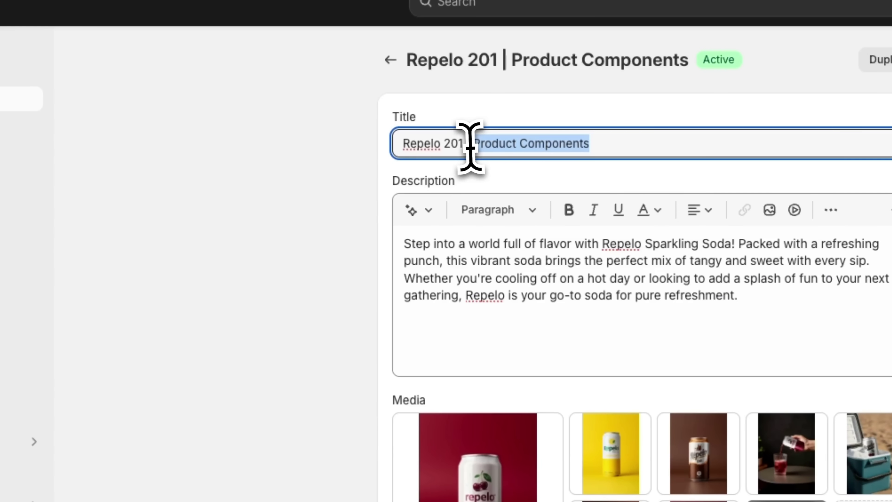
{"action": "key", "text": "BackSpace"}
{"action": "left_click", "coordinate": [702, 94]}
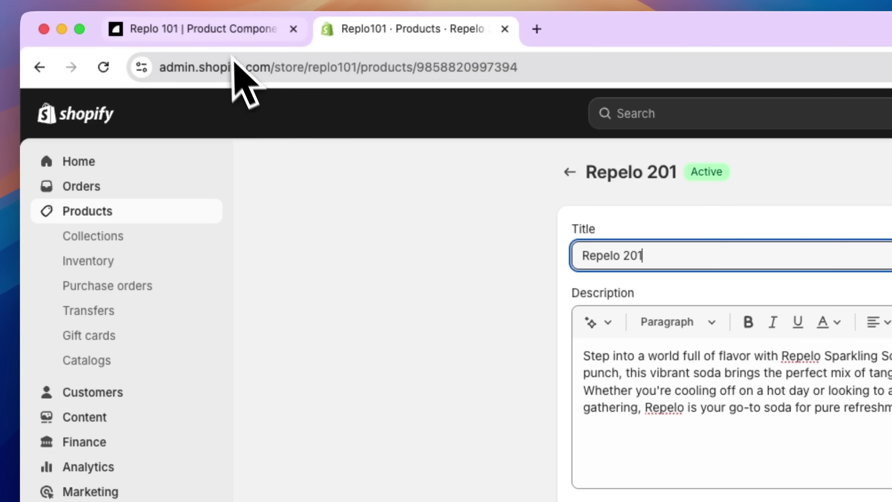
- Reload the Replo editor so the product title shows Repelo 201
{"action": "left_click", "coordinate": [225, 35]}
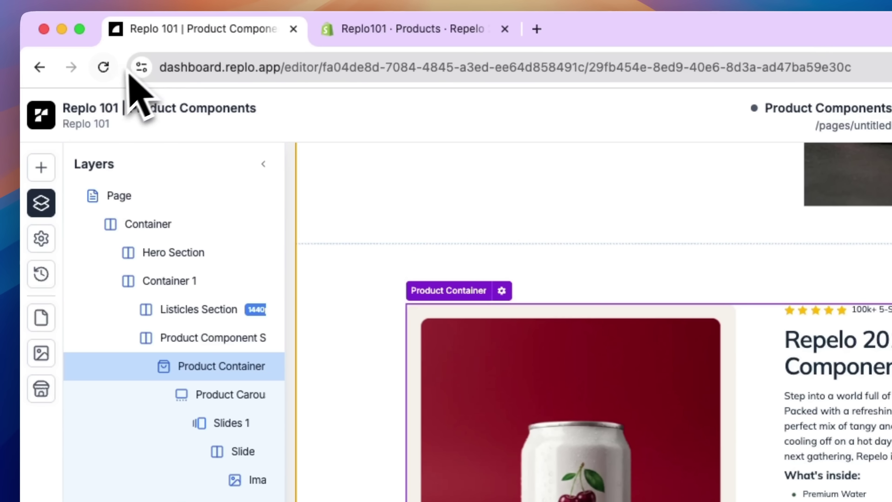
{"action": "left_click", "coordinate": [104, 67]}
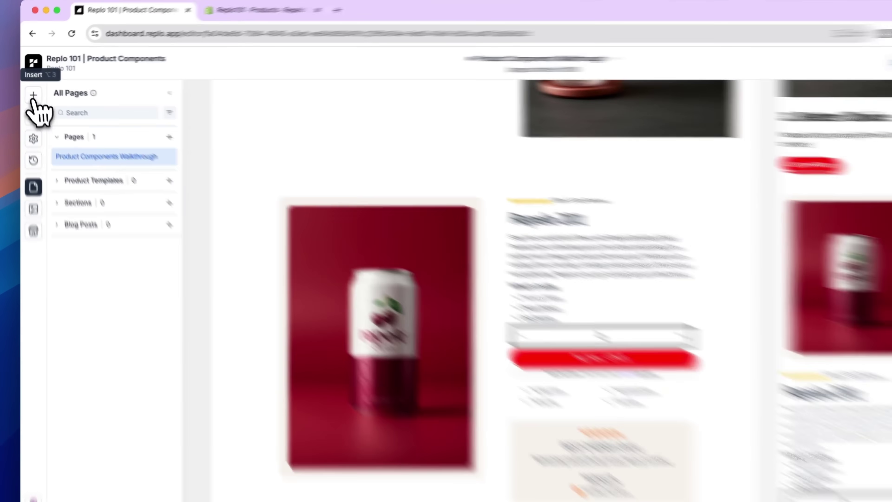
- Drop a Product layout below the first product and link it to Repelo 2: The Sequel
{"action": "left_click", "coordinate": [31, 90]}
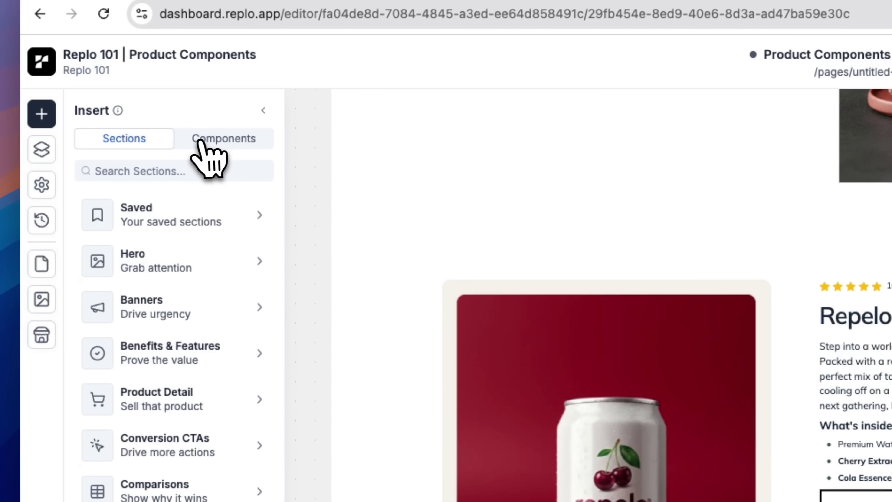
{"action": "left_click", "coordinate": [210, 140]}
{"action": "left_click", "coordinate": [169, 399]}
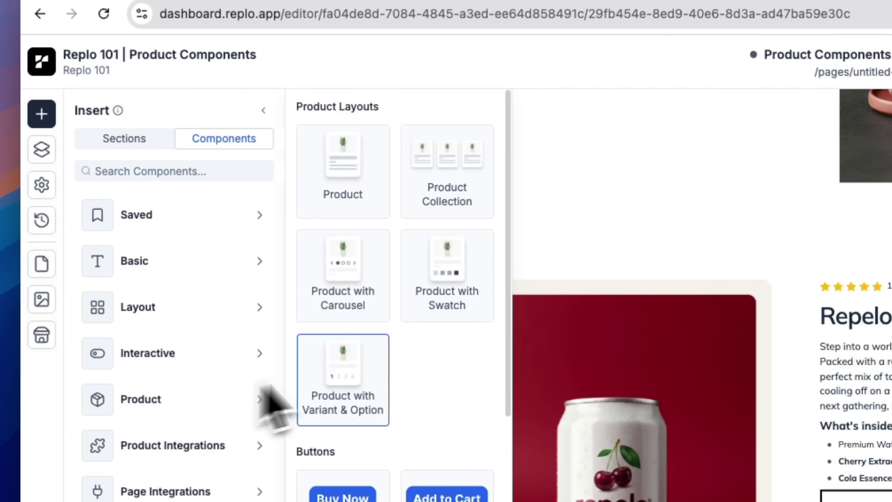
{"action": "left_click_drag", "start_coordinate": [343, 193], "coordinate": [331, 165]}
{"action": "left_click_drag", "start_coordinate": [398, 442], "coordinate": [442, 259]}
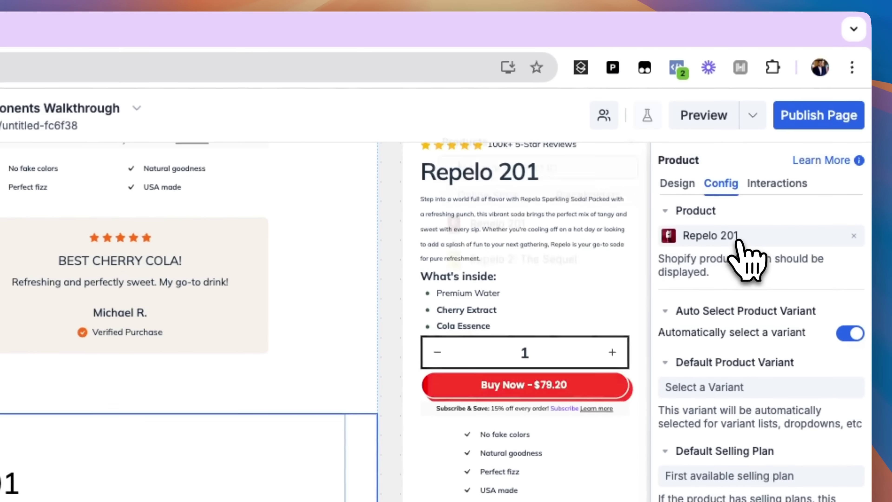
{"action": "left_click", "coordinate": [738, 242]}
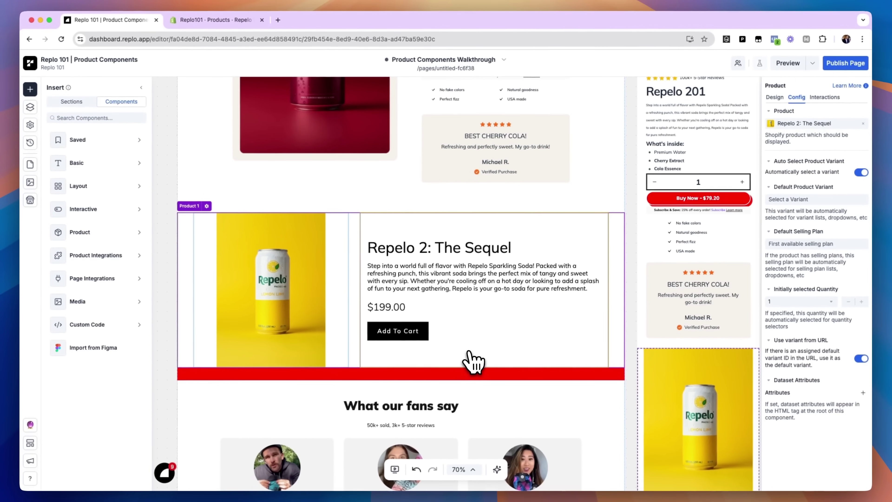
{"action": "scroll", "coordinate": [475, 361], "scroll_direction": "down", "scroll_amount": 5}
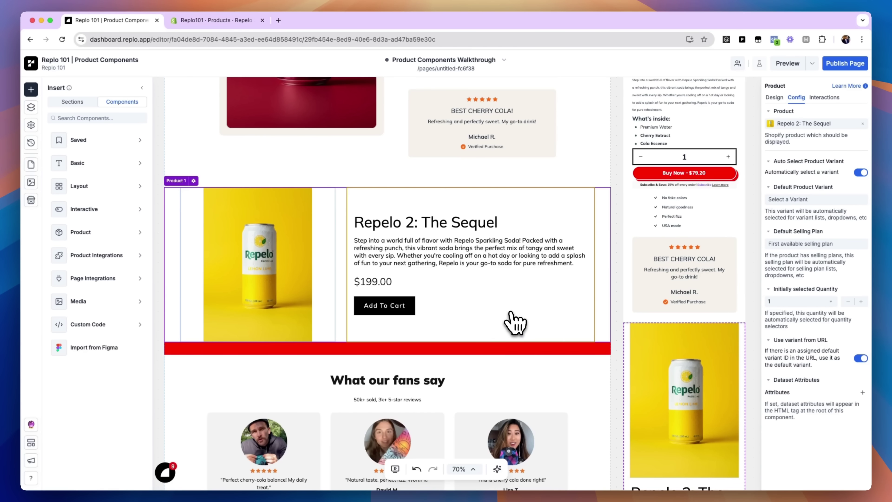
{"action": "scroll", "coordinate": [503, 193], "scroll_direction": "right", "scroll_amount": 2}
{"action": "scroll", "coordinate": [503, 193], "scroll_direction": "down", "scroll_amount": 1}
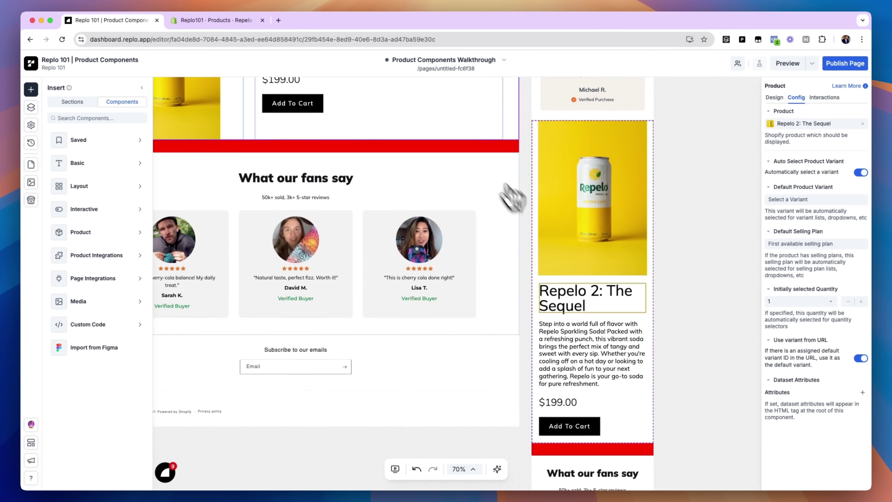
{"action": "scroll", "coordinate": [579, 234], "scroll_direction": "up", "scroll_amount": 5}
{"action": "scroll", "coordinate": [579, 234], "scroll_direction": "left", "scroll_amount": 3}
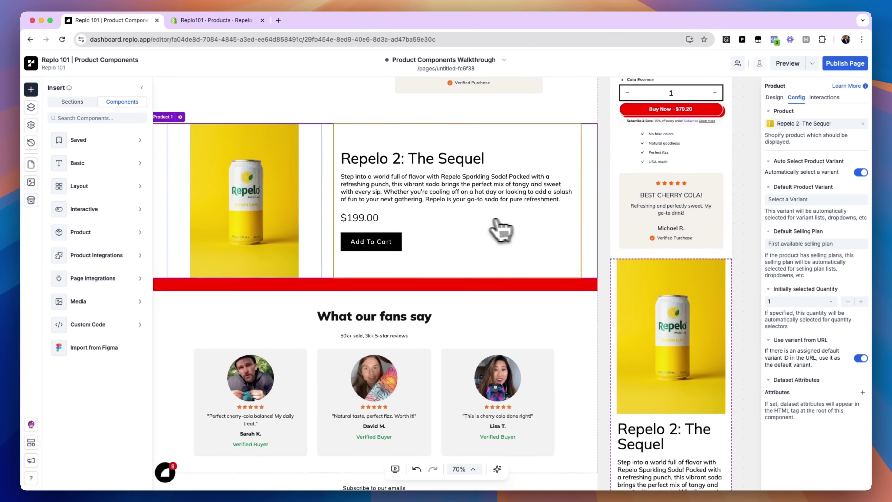
{"action": "scroll", "coordinate": [484, 231], "scroll_direction": "up", "scroll_amount": 1}
{"action": "scroll", "coordinate": [484, 231], "scroll_direction": "left", "scroll_amount": 1}
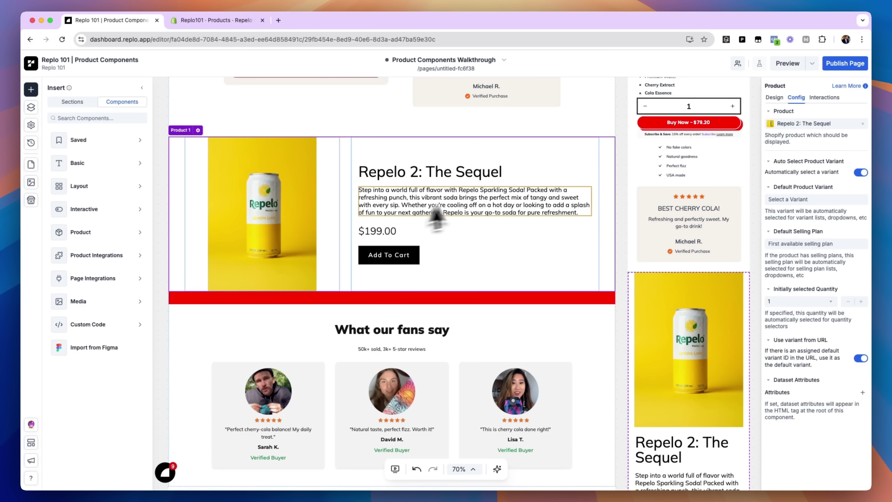
{"action": "scroll", "coordinate": [458, 215], "scroll_direction": "up", "scroll_amount": 1}
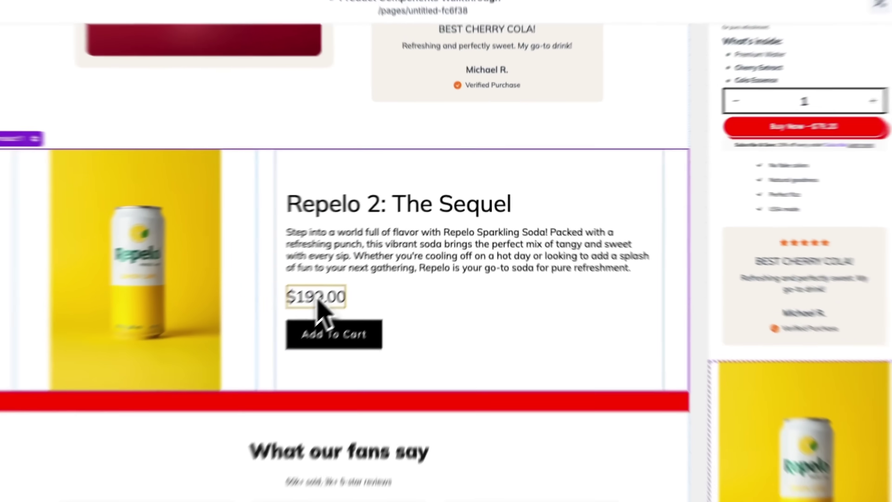
- Set the Sequel's price currency format to Plain so it displays 199
{"action": "left_click", "coordinate": [380, 254]}
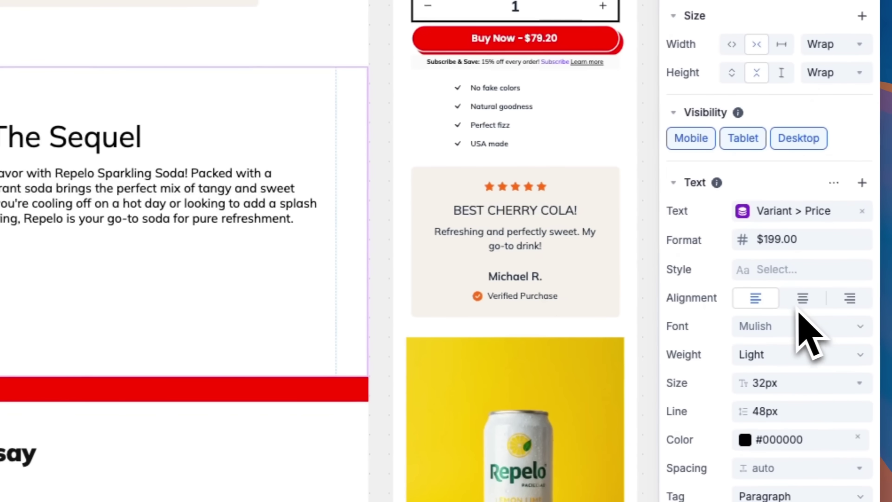
{"action": "left_click", "coordinate": [759, 239]}
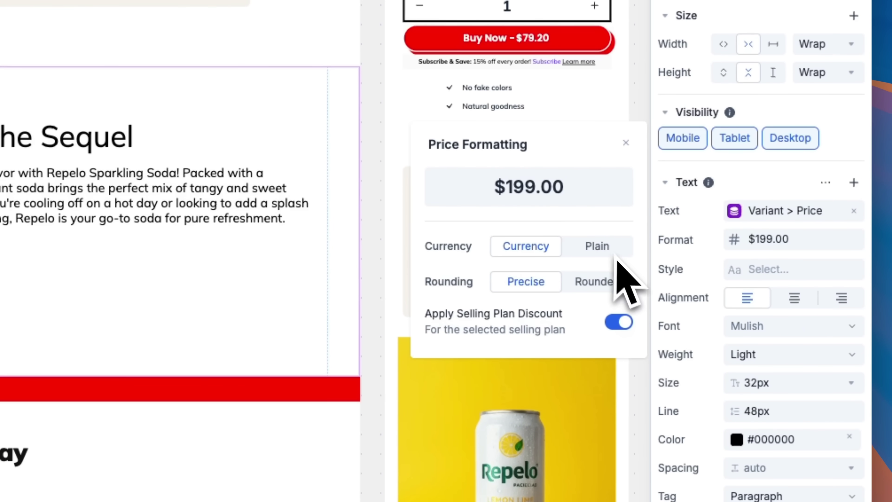
{"action": "left_click", "coordinate": [599, 251]}
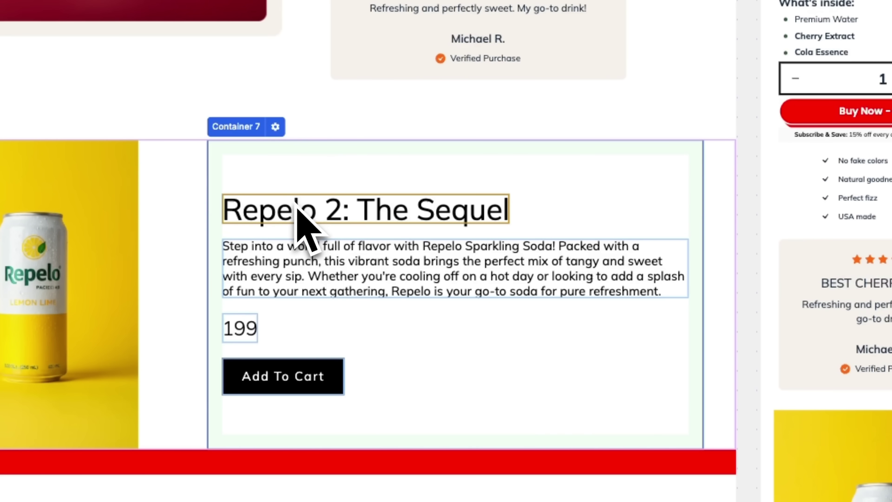
- Set the Sequel's product title font to Poppins
{"action": "left_click", "coordinate": [295, 211]}
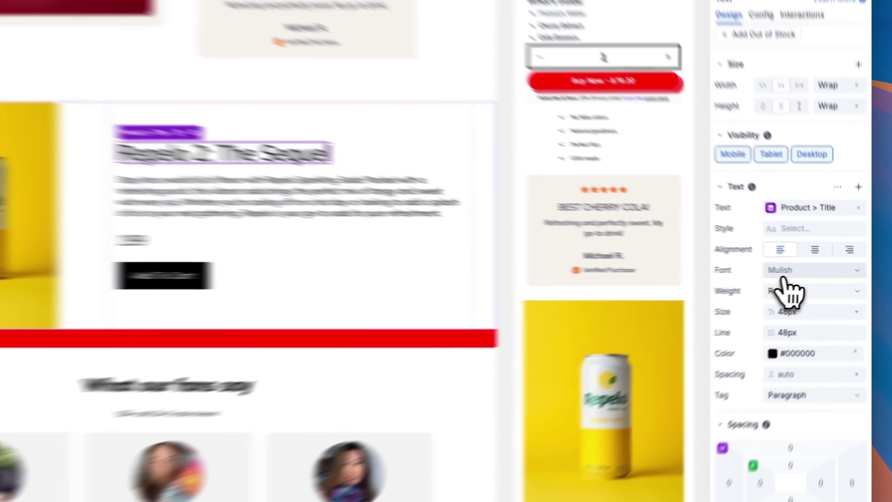
{"action": "left_click", "coordinate": [817, 270]}
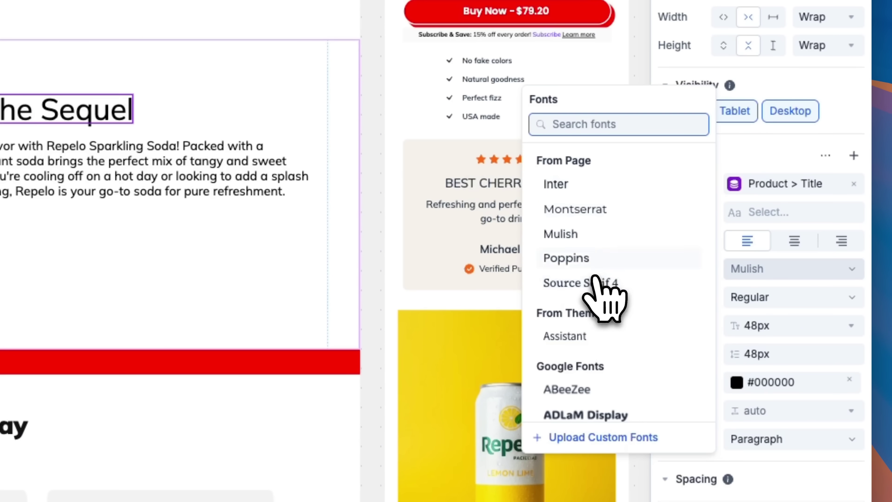
{"action": "left_click", "coordinate": [594, 264]}
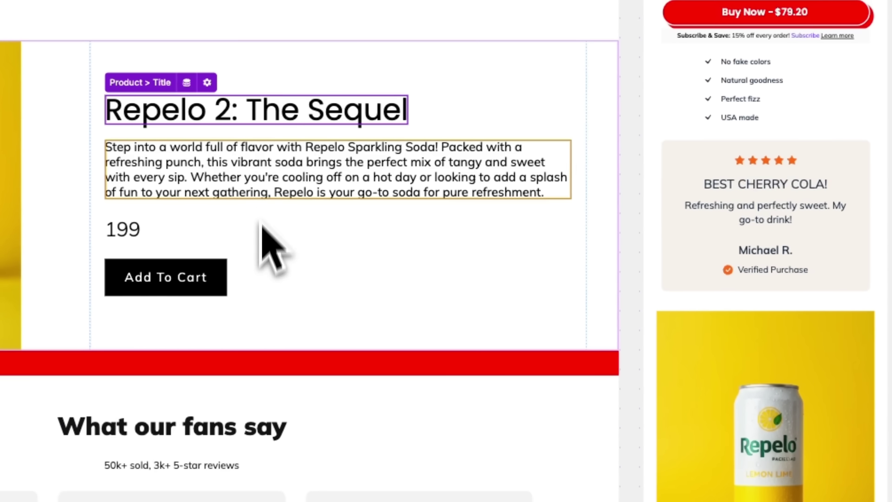
- Give the product description Medium weight and the Poppins font
{"action": "left_click", "coordinate": [259, 176]}
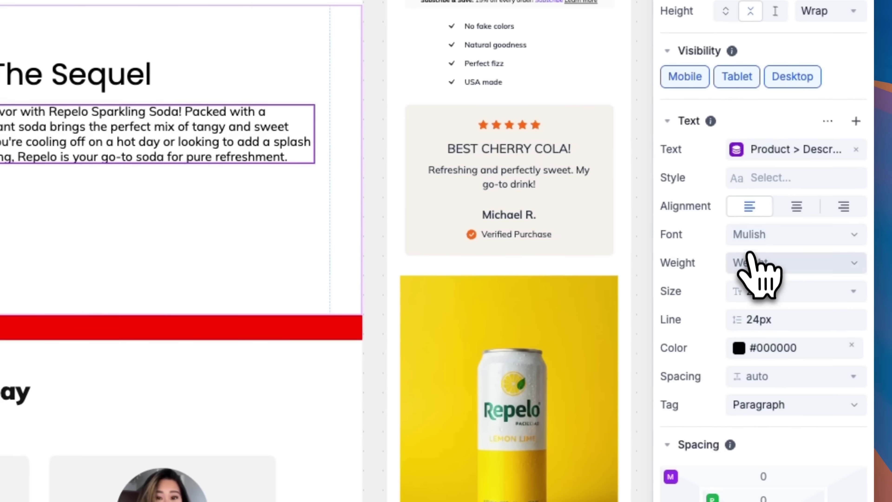
{"action": "left_click", "coordinate": [753, 262]}
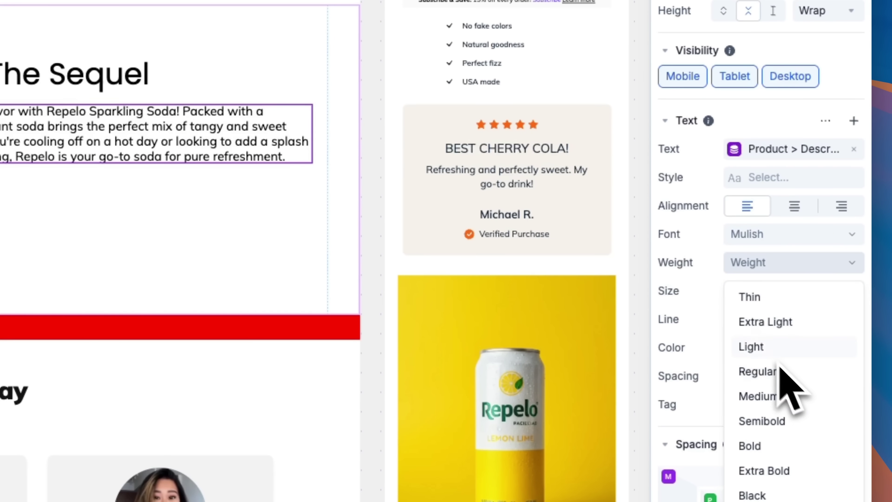
{"action": "left_click", "coordinate": [771, 397]}
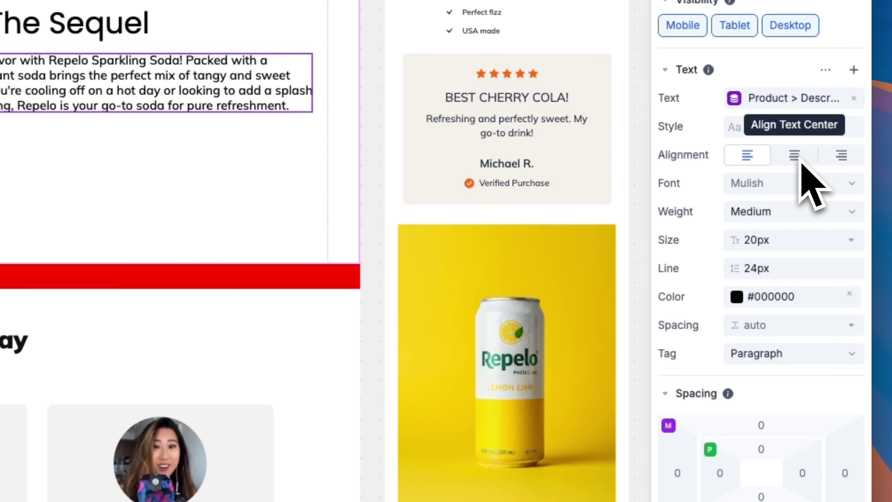
{"action": "left_click", "coordinate": [752, 183]}
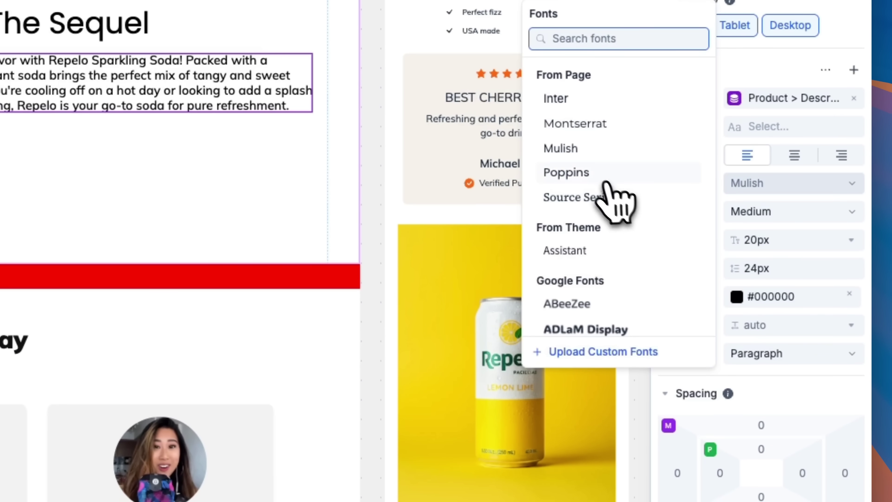
{"action": "left_click", "coordinate": [604, 171]}
{"action": "left_click", "coordinate": [137, 203]}
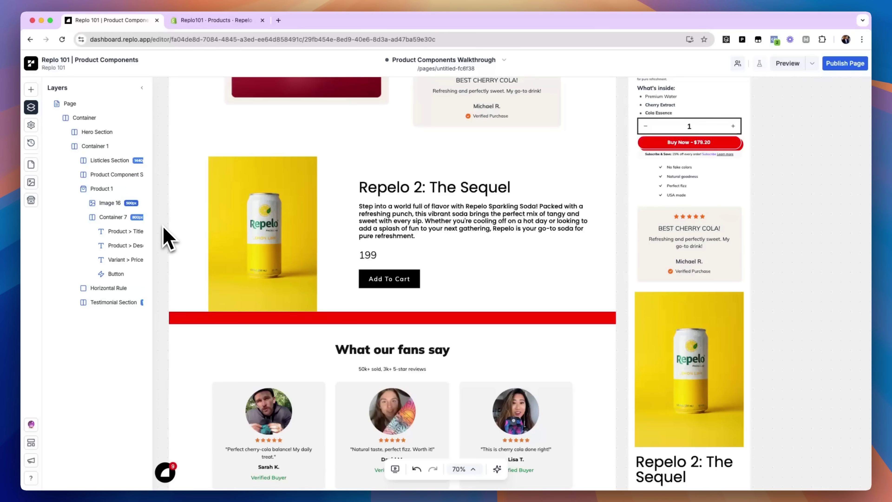
- Switch to the Shopify product page listing the Flavor and Sugar Content variants
{"action": "left_click", "coordinate": [239, 21]}
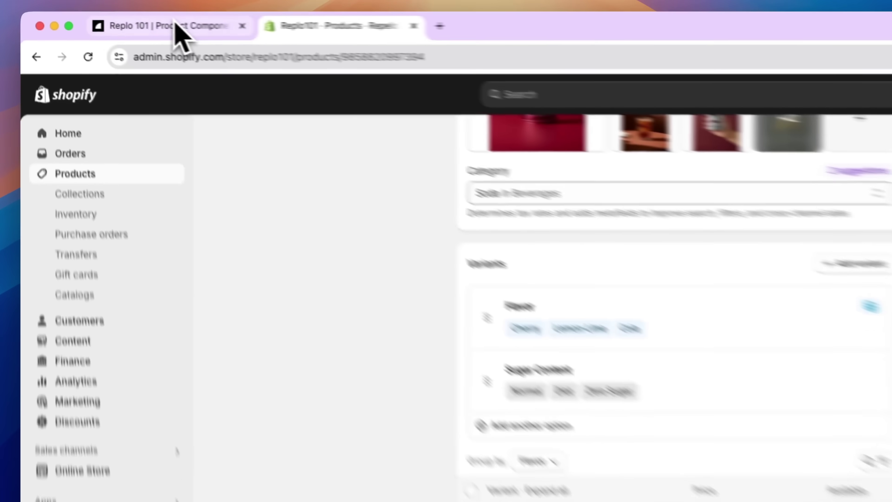
- Return to the Replo editor showing the Repelo 2: The Sequel block
{"action": "left_click", "coordinate": [112, 20]}
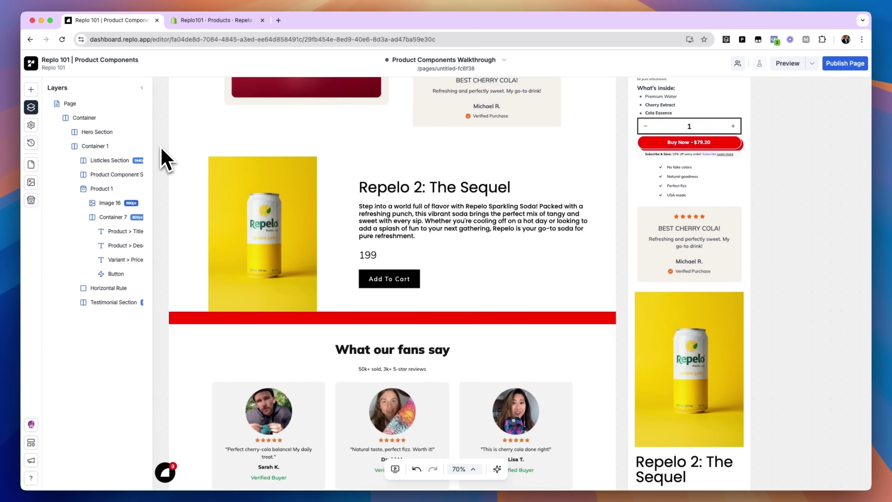
- Place a Variant List under the Sequel's description, listing combinations like Cherry / Normal and Cherry / Diet
{"action": "left_click", "coordinate": [30, 89]}
{"action": "left_click", "coordinate": [116, 102]}
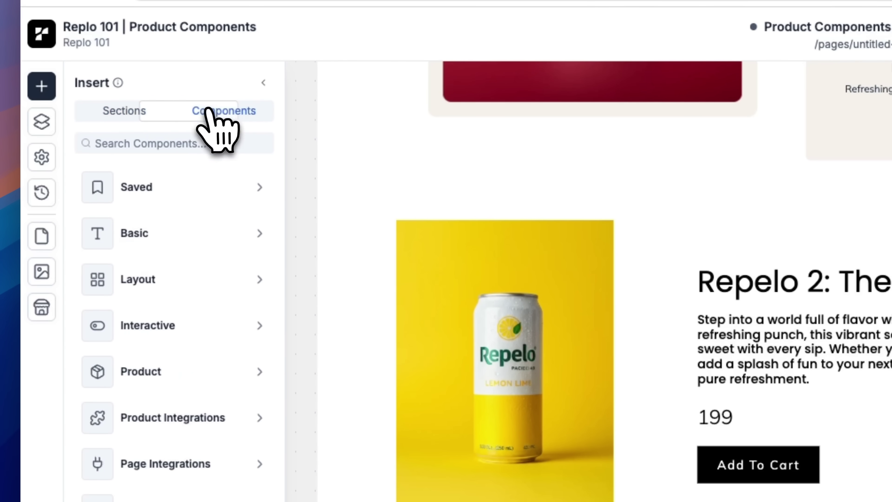
{"action": "left_click", "coordinate": [192, 372]}
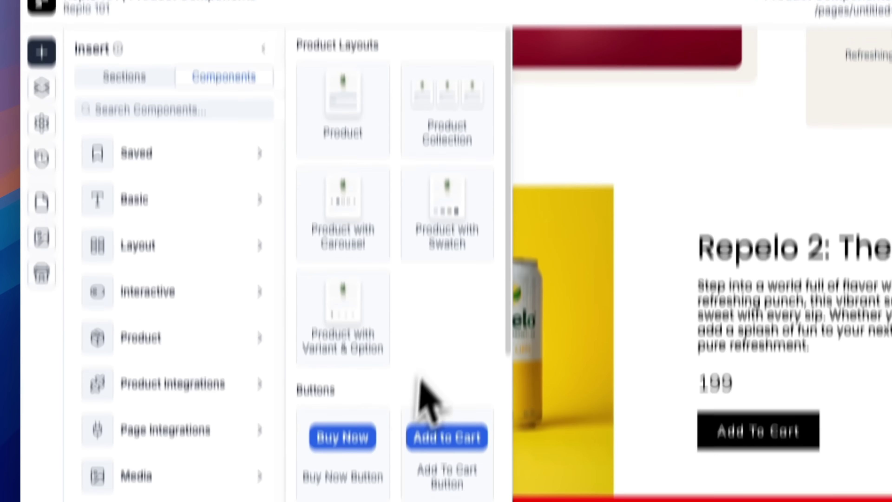
{"action": "scroll", "coordinate": [423, 377], "scroll_direction": "down", "scroll_amount": 10}
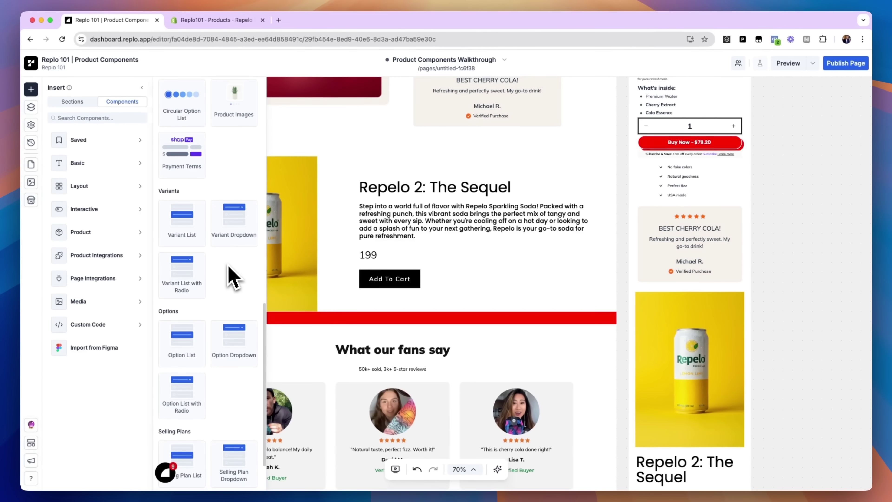
{"action": "scroll", "coordinate": [232, 278], "scroll_direction": "down", "scroll_amount": 2}
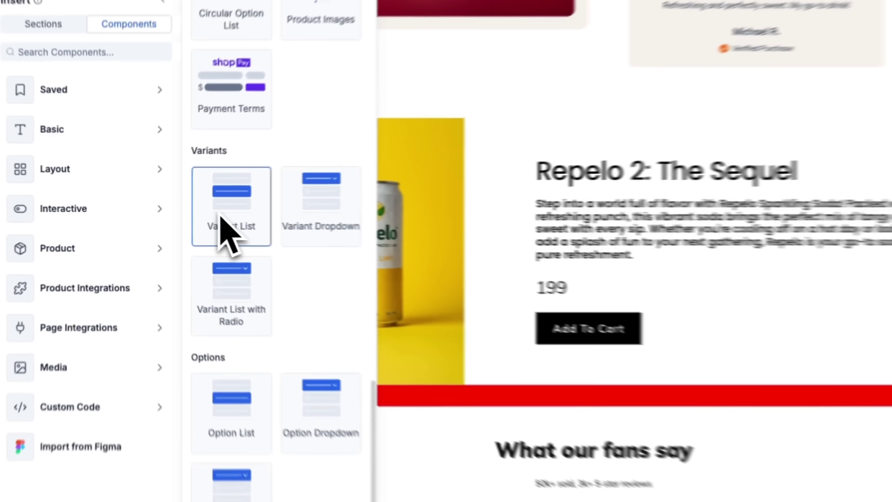
{"action": "left_click_drag", "start_coordinate": [176, 216], "coordinate": [373, 243]}
{"action": "left_click_drag", "start_coordinate": [634, 279], "coordinate": [637, 273]}
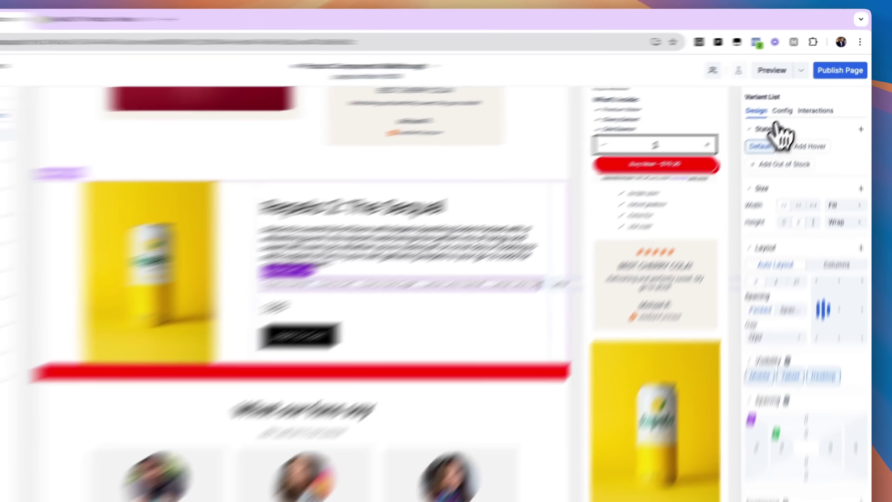
- Uncheck the three Cola and three Lemon-Lime variants so the list shows only Cherry
{"action": "left_click", "coordinate": [797, 98]}
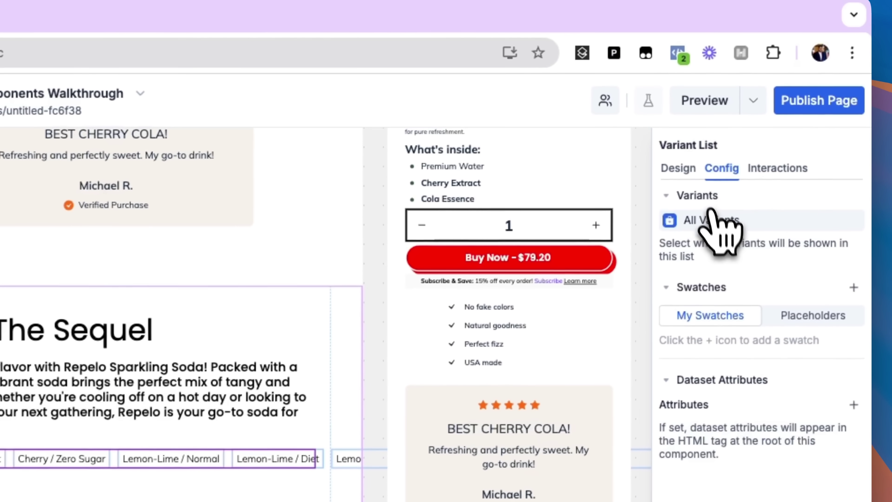
{"action": "left_click", "coordinate": [731, 211]}
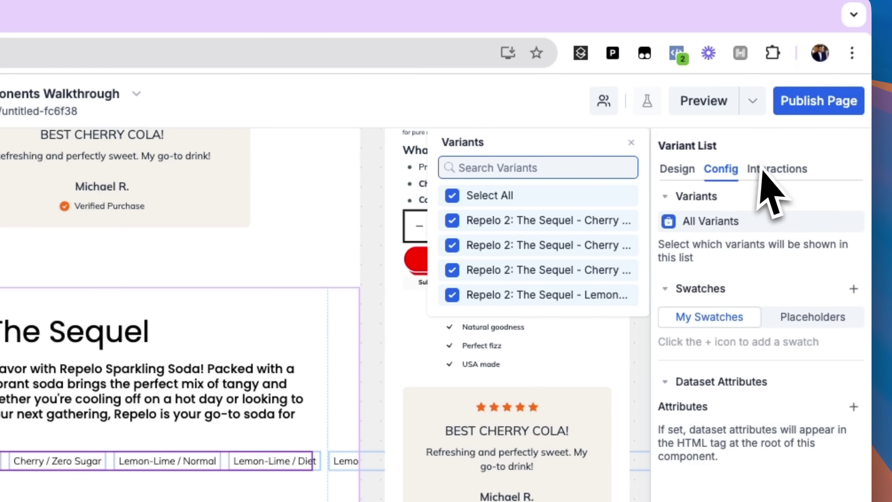
{"action": "scroll", "coordinate": [486, 243], "scroll_direction": "down", "scroll_amount": 3}
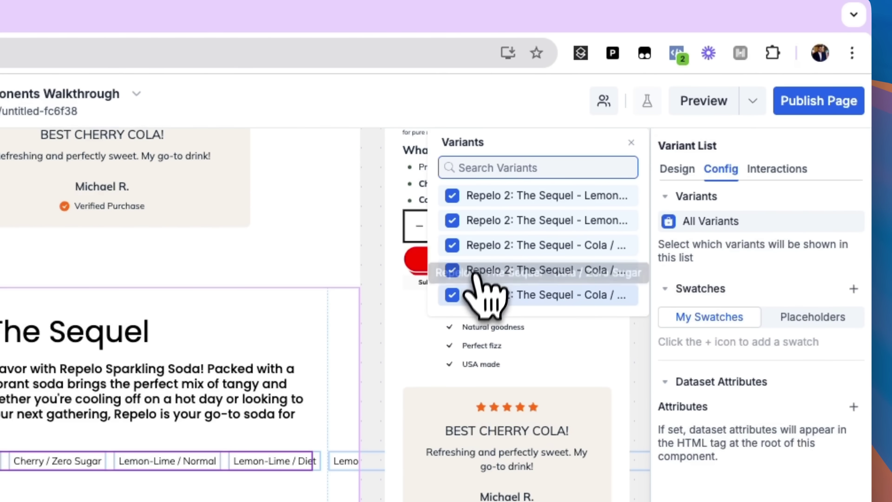
{"action": "left_click", "coordinate": [452, 296]}
{"action": "left_click", "coordinate": [453, 270]}
{"action": "left_click", "coordinate": [453, 245]}
{"action": "left_click", "coordinate": [452, 221]}
{"action": "scroll", "coordinate": [456, 223], "scroll_direction": "up", "scroll_amount": 3}
{"action": "scroll", "coordinate": [457, 228], "scroll_direction": "down", "scroll_amount": 1}
{"action": "left_click", "coordinate": [452, 248]}
{"action": "left_click", "coordinate": [453, 273]}
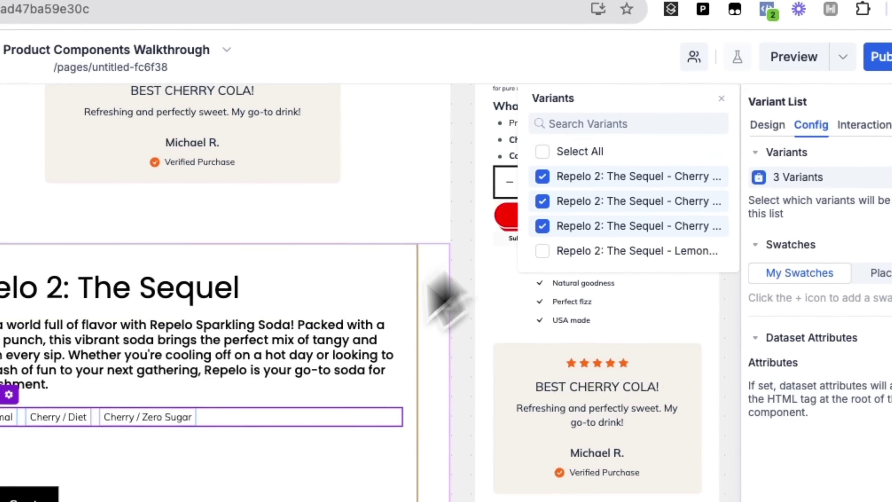
- Delete Variant List 1 from under the description
{"action": "left_click", "coordinate": [251, 477]}
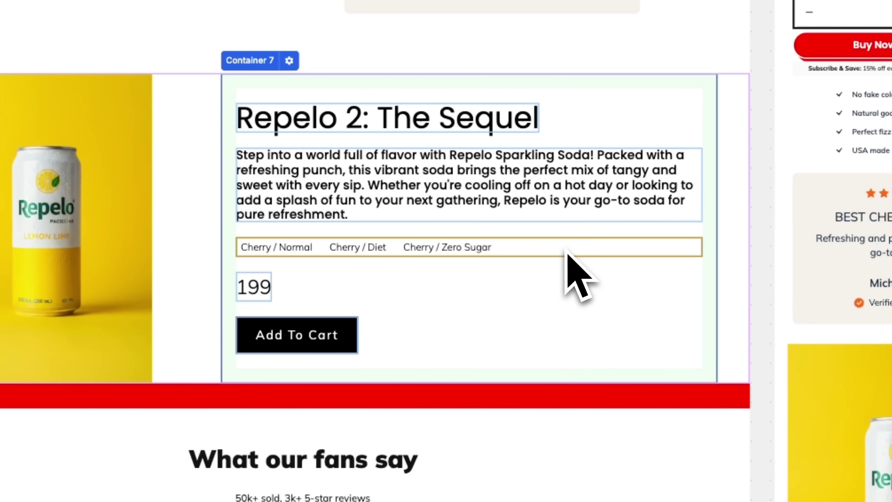
{"action": "left_click", "coordinate": [566, 251]}
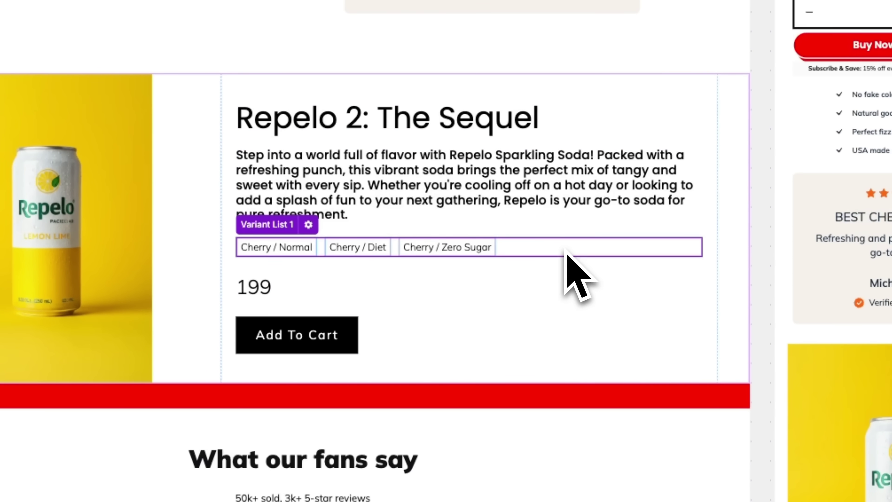
{"action": "key", "text": "Delete"}
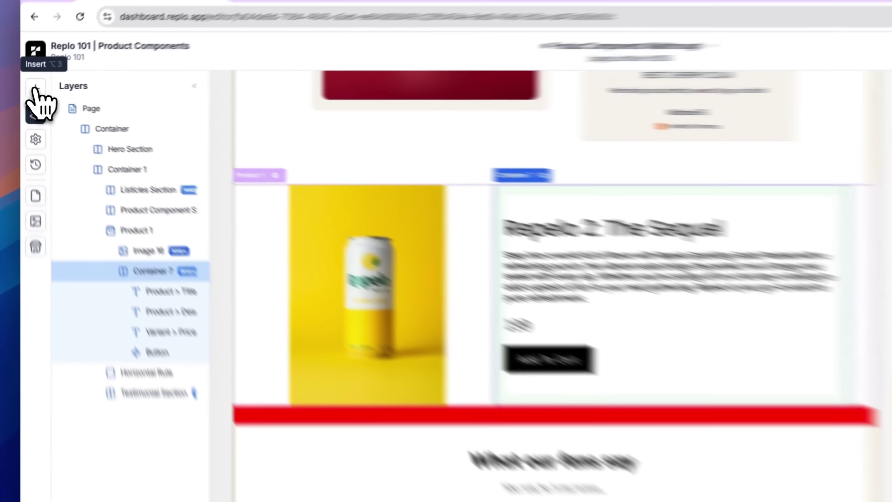
- Place a product Option List below the description and set its option to Flavor
{"action": "left_click", "coordinate": [31, 89]}
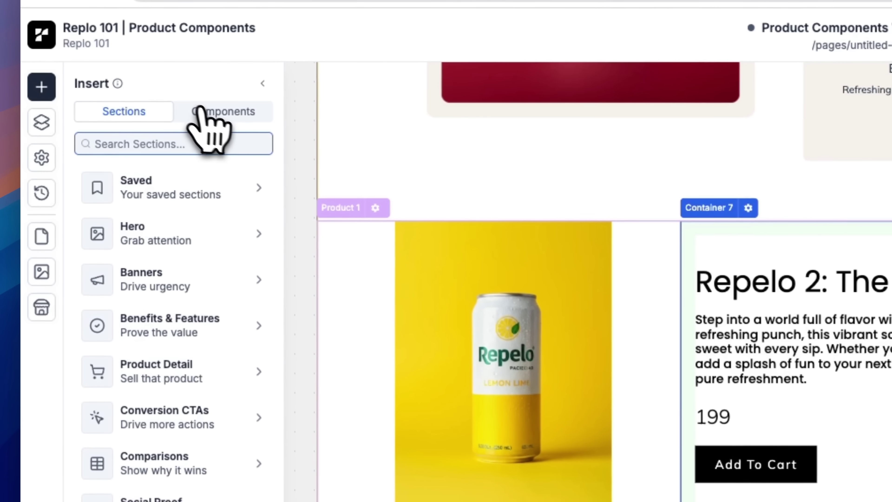
{"action": "left_click", "coordinate": [208, 112]}
{"action": "left_click", "coordinate": [196, 372]}
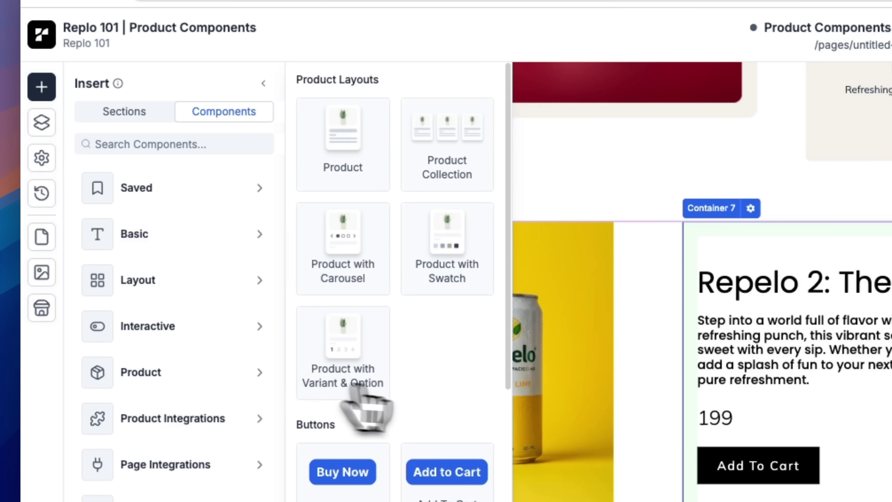
{"action": "scroll", "coordinate": [386, 390], "scroll_direction": "down", "scroll_amount": 15}
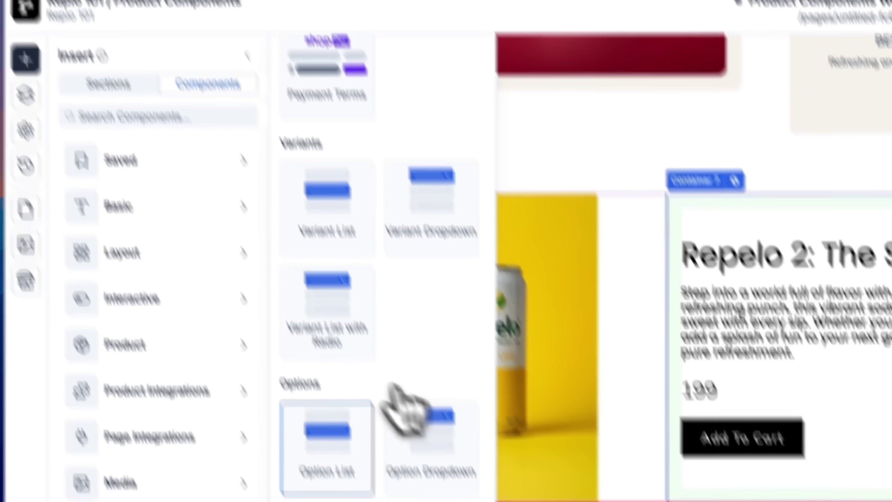
{"action": "left_click_drag", "start_coordinate": [327, 449], "coordinate": [748, 377]}
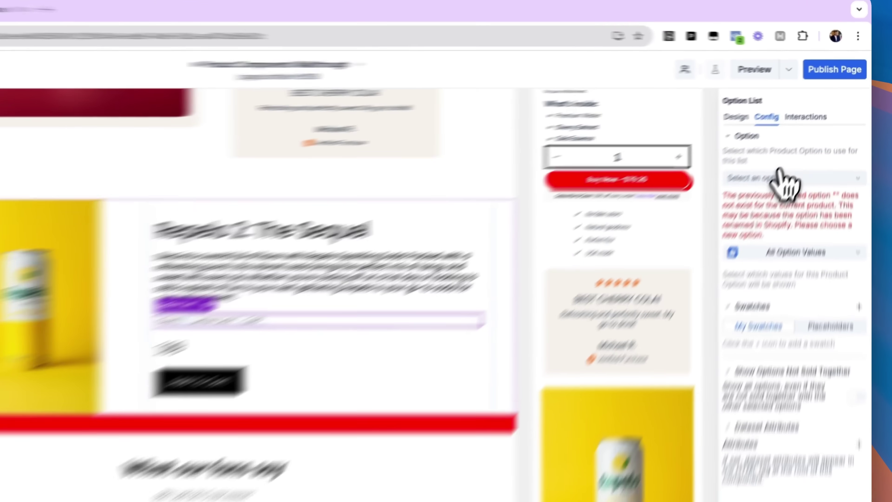
{"action": "left_click", "coordinate": [808, 141]}
{"action": "left_click", "coordinate": [793, 161]}
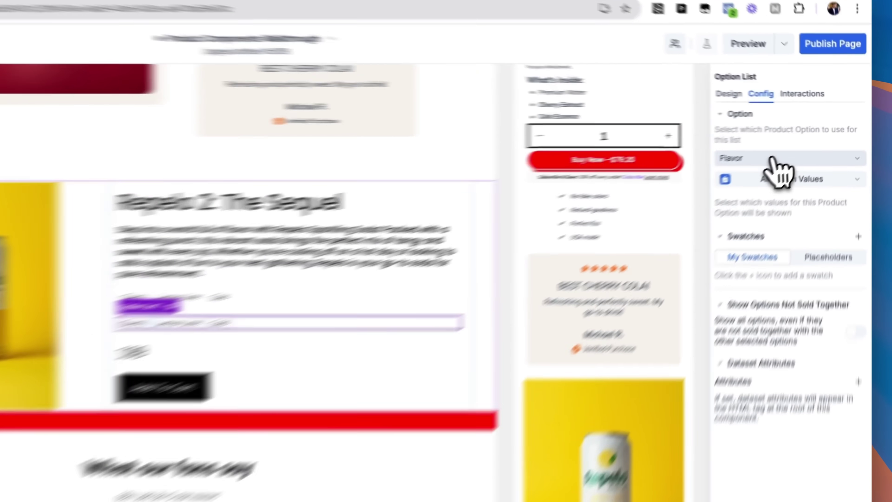
- Switch the second option list to Sugar Content and uncheck Zero Sugar, keeping Normal and Diet
{"action": "left_click", "coordinate": [808, 142]}
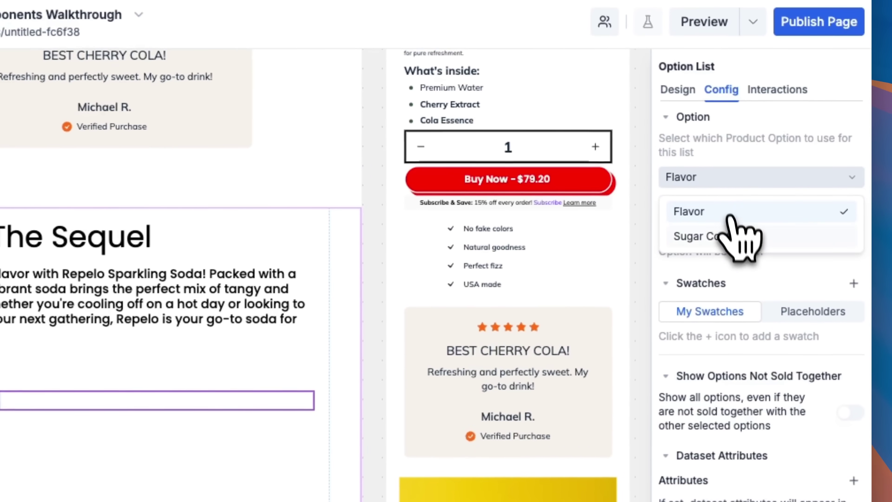
{"action": "left_click", "coordinate": [800, 171]}
{"action": "left_click", "coordinate": [729, 206]}
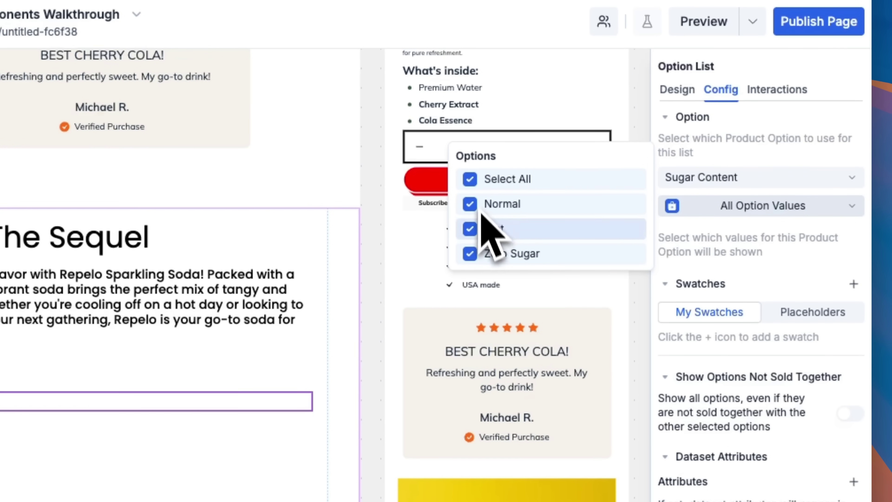
{"action": "left_click", "coordinate": [475, 258]}
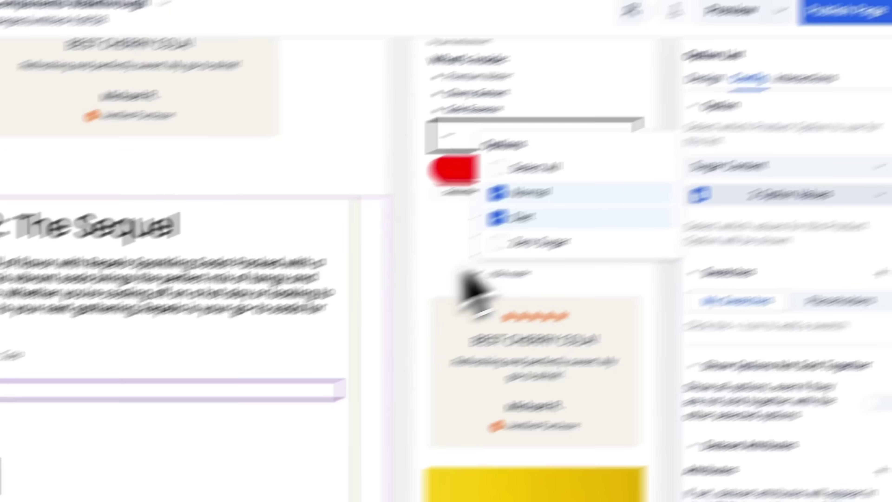
{"action": "left_click", "coordinate": [393, 359]}
{"action": "left_click", "coordinate": [364, 302]}
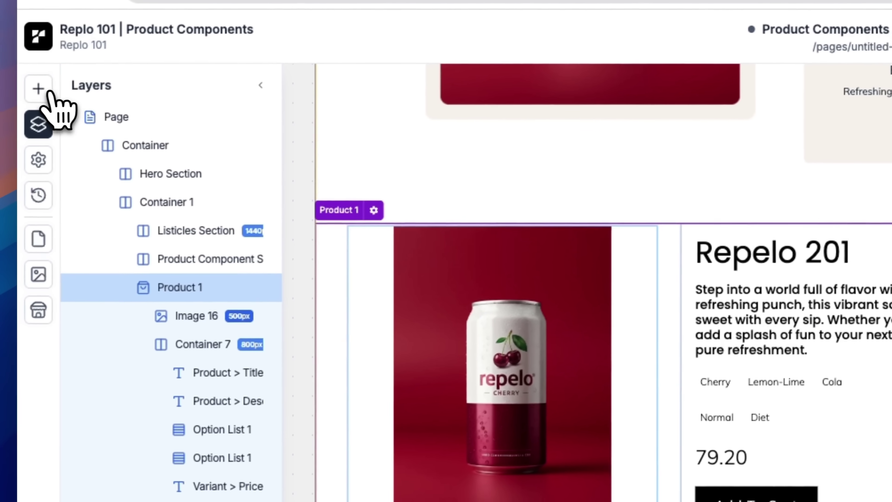
- Drag the Subscribe & Save selling plans component into the product box just above the price
{"action": "left_click", "coordinate": [31, 90]}
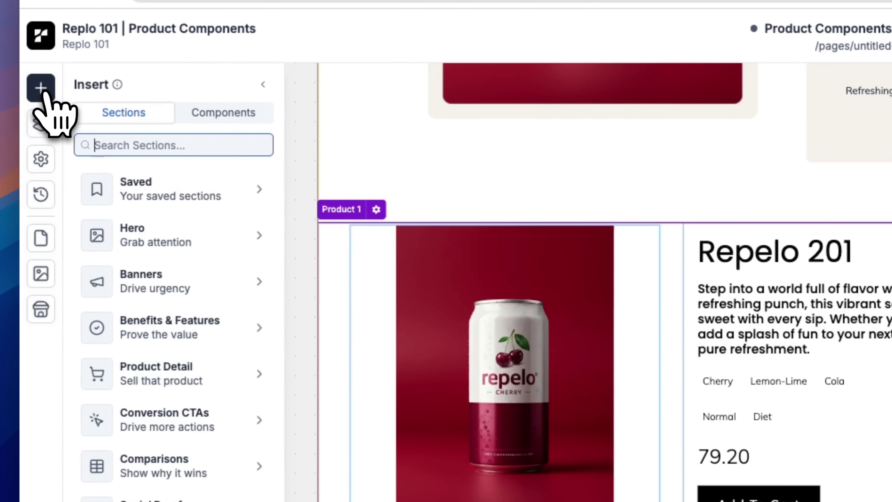
{"action": "left_click", "coordinate": [199, 112]}
{"action": "left_click", "coordinate": [166, 373]}
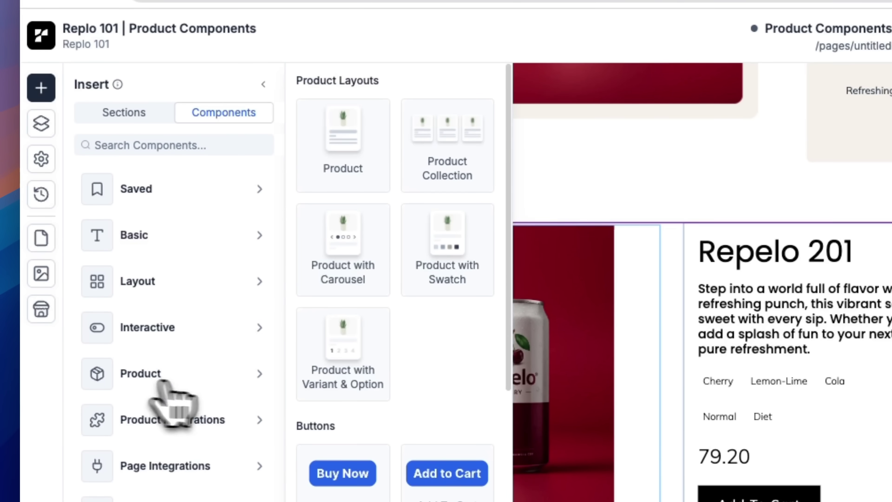
{"action": "scroll", "coordinate": [394, 496], "scroll_direction": "down", "scroll_amount": 10}
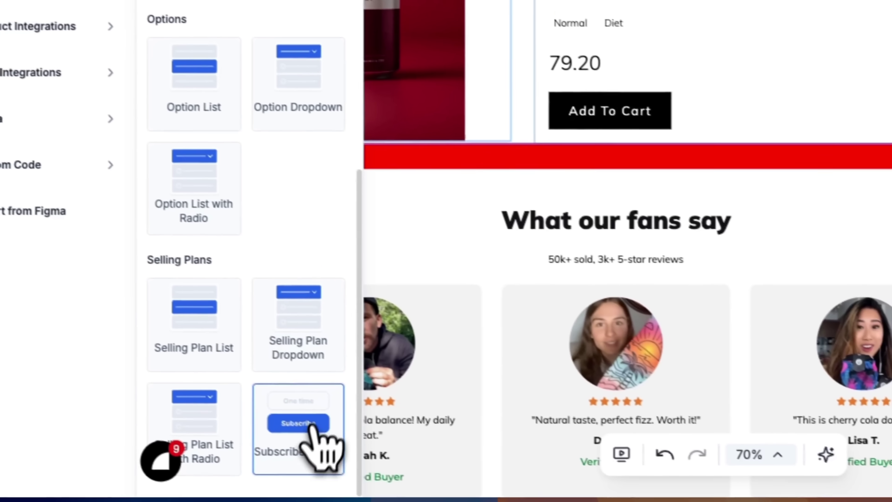
{"action": "left_click_drag", "start_coordinate": [456, 478], "coordinate": [828, 95]}
{"action": "left_click_drag", "start_coordinate": [491, 154], "coordinate": [474, 141]}
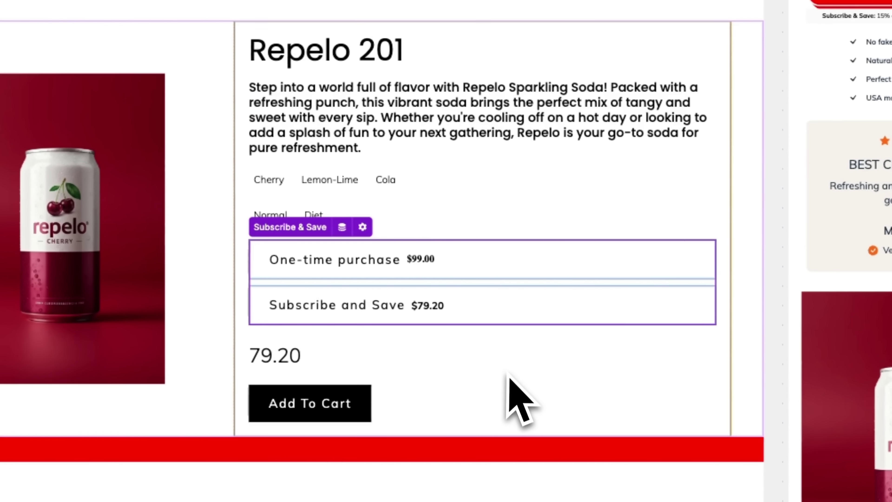
- Select Add To Cart and open its On Click 'Add Product to Cart' interaction
{"action": "left_click", "coordinate": [457, 366]}
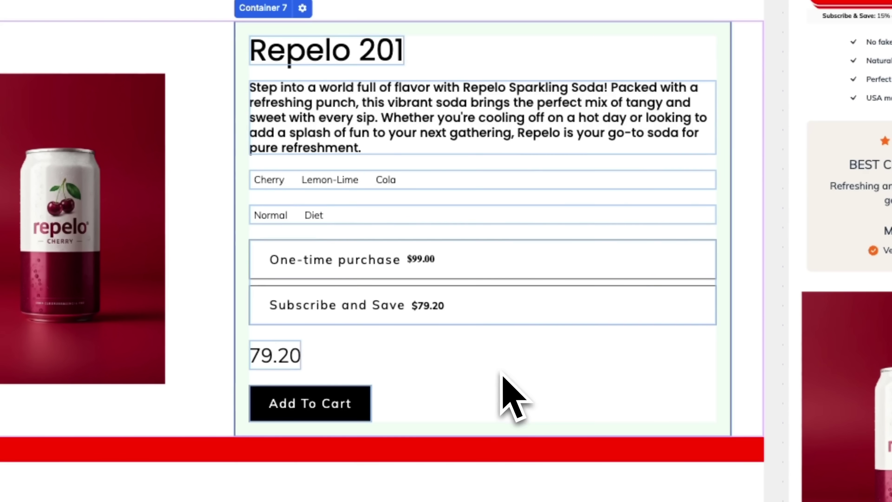
{"action": "left_click", "coordinate": [366, 399]}
{"action": "left_click", "coordinate": [787, 182]}
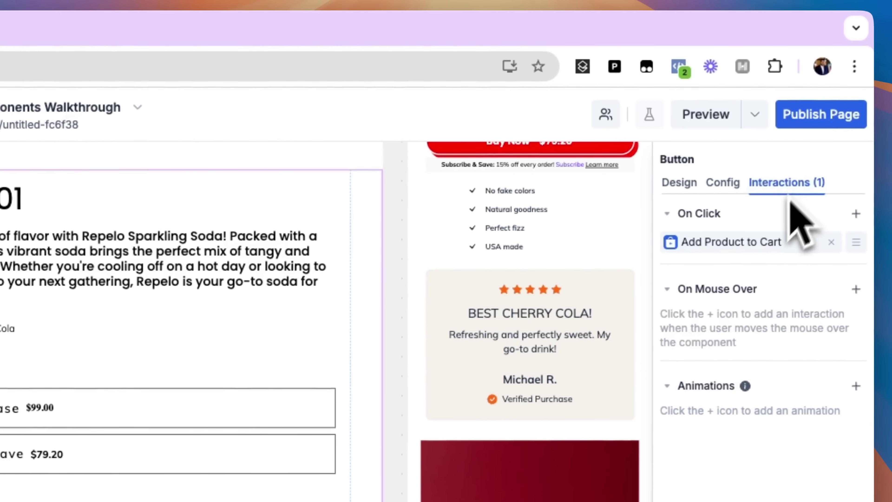
{"action": "left_click", "coordinate": [773, 242]}
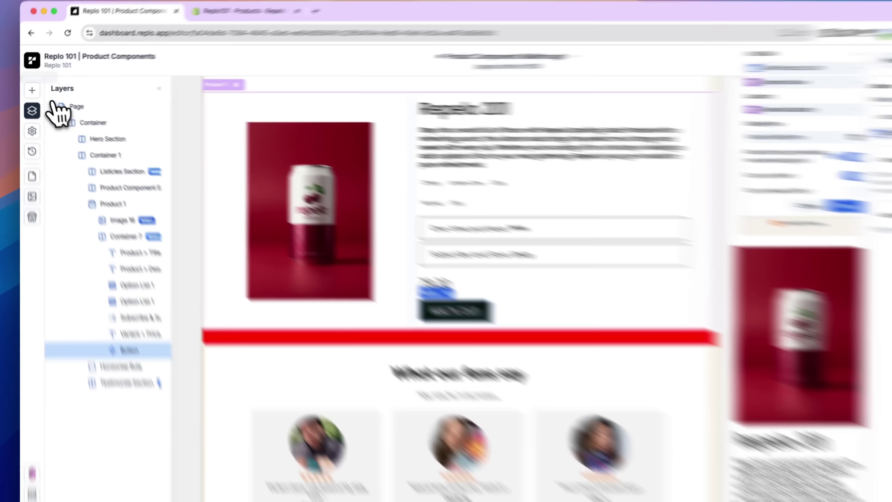
- Drag a Quantity Selector from the Product components below the Subscribe and Save row
{"action": "left_click", "coordinate": [30, 90]}
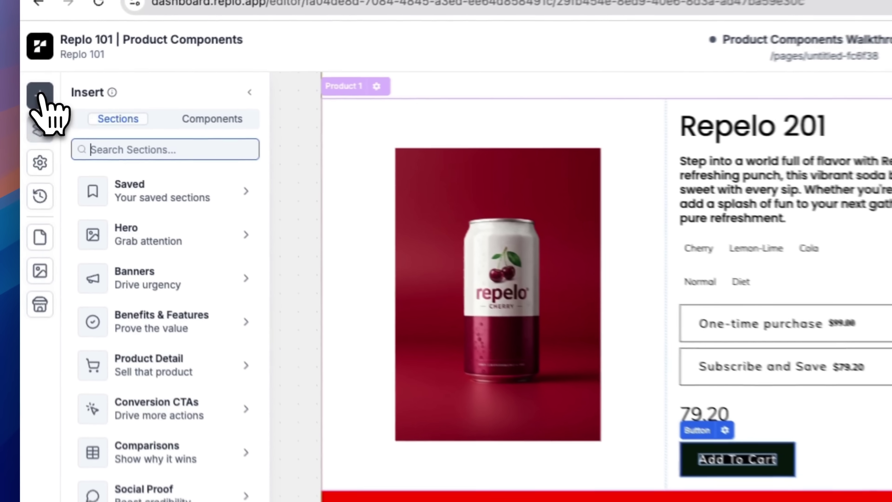
{"action": "left_click", "coordinate": [216, 120]}
{"action": "left_click", "coordinate": [148, 376]}
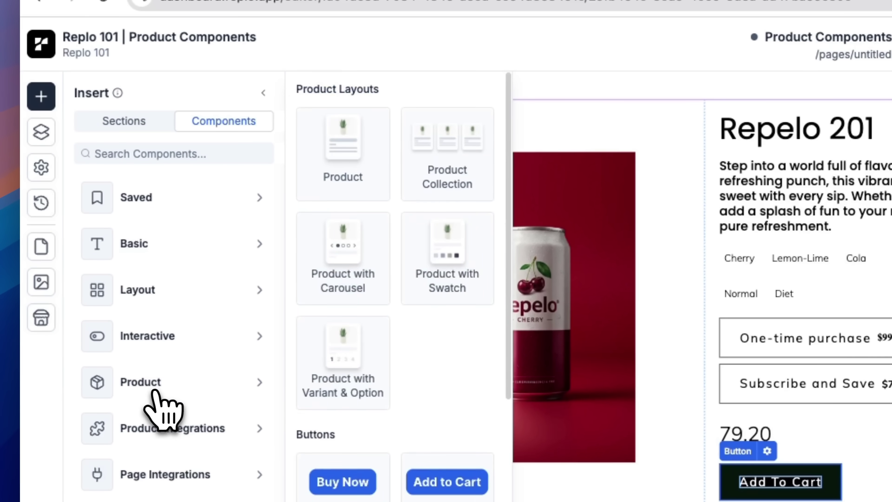
{"action": "scroll", "coordinate": [309, 419], "scroll_direction": "down", "scroll_amount": 5}
{"action": "left_click_drag", "start_coordinate": [294, 185], "coordinate": [274, 286]}
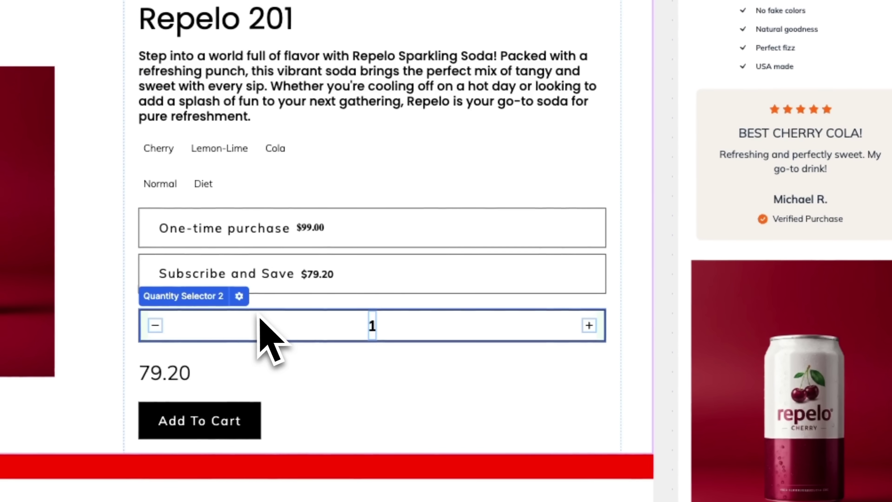
{"action": "left_click", "coordinate": [256, 416]}
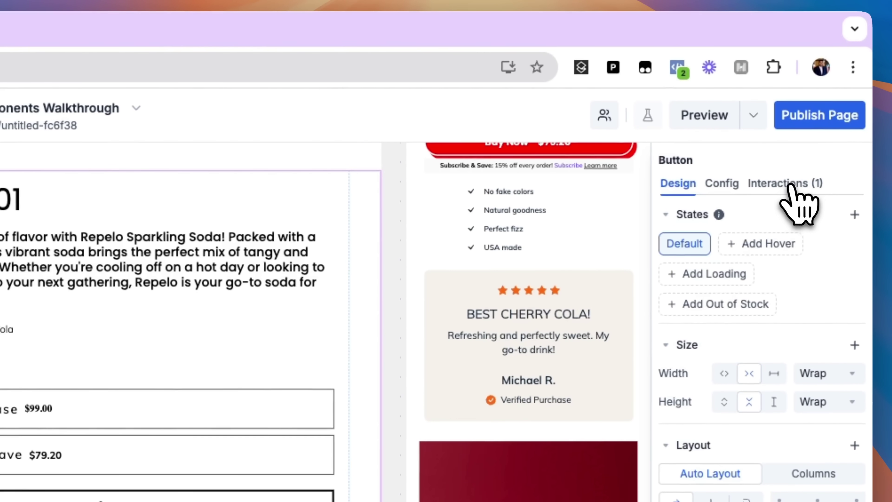
- Set Selling Plan to Selected Selling Plan, replace Go to cart with Go to checkout, and save
{"action": "left_click", "coordinate": [791, 184]}
{"action": "left_click", "coordinate": [764, 235]}
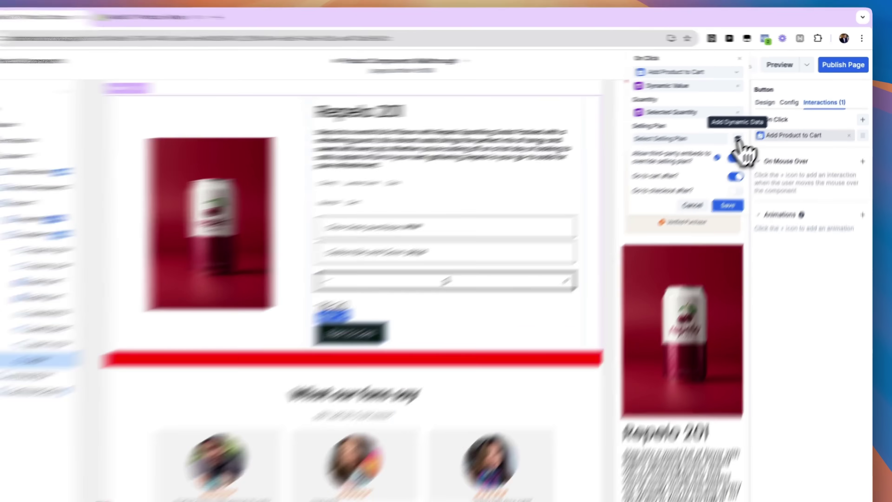
{"action": "left_click", "coordinate": [750, 130]}
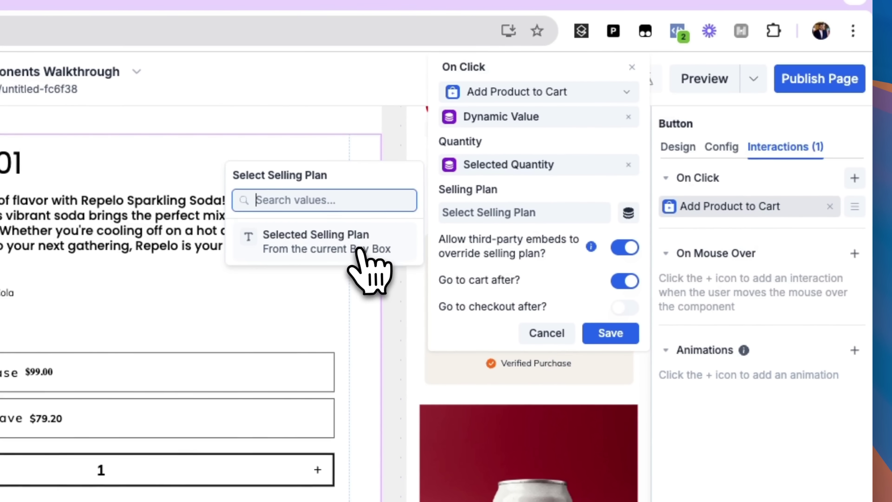
{"action": "left_click", "coordinate": [366, 247]}
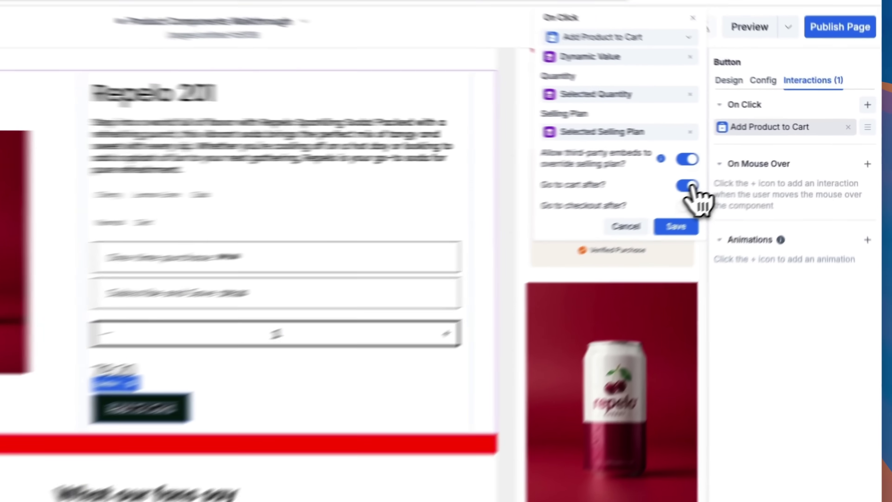
{"action": "left_click", "coordinate": [750, 165]}
{"action": "left_click", "coordinate": [638, 229]}
{"action": "left_click", "coordinate": [626, 254]}
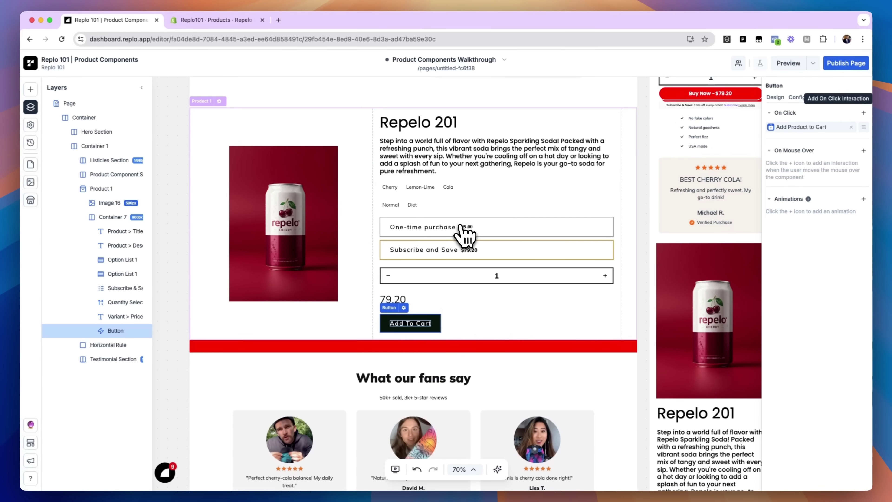
{"action": "left_click", "coordinate": [179, 144]}
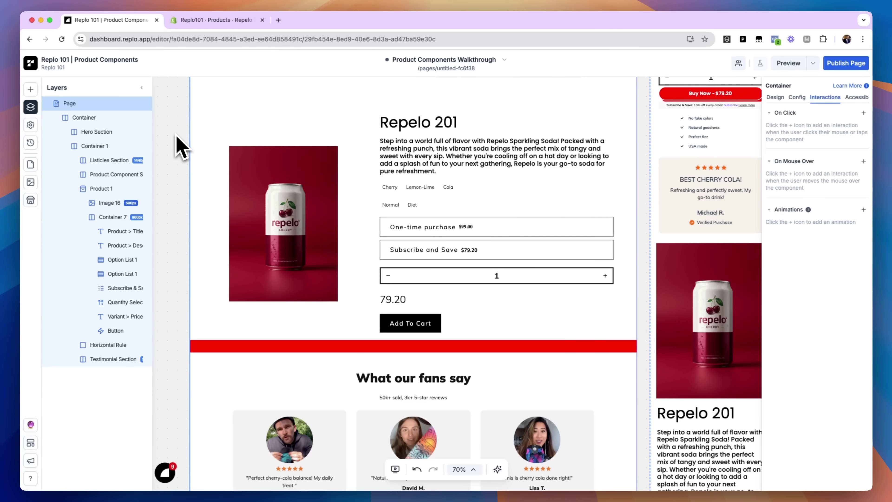